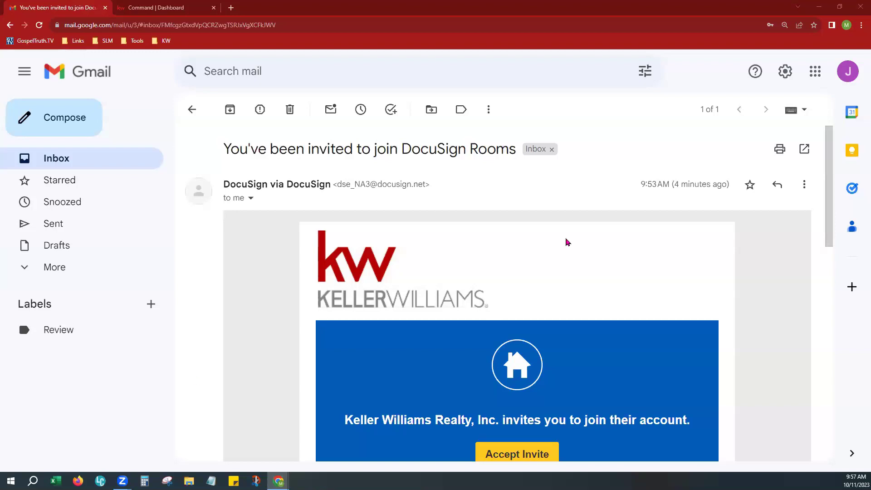
Review the invitation email and accept the DocuSign Rooms invite
left_click_drag(266, 150, 515, 155)
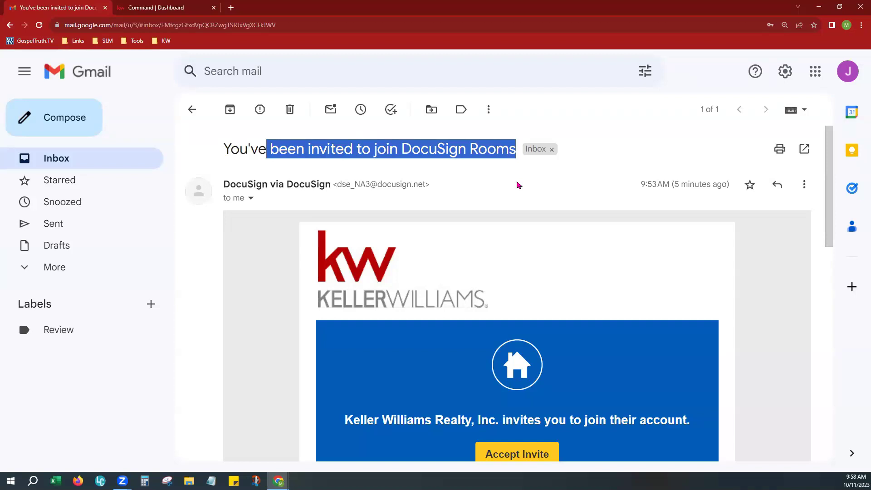
scroll(721, 333, "down", 3)
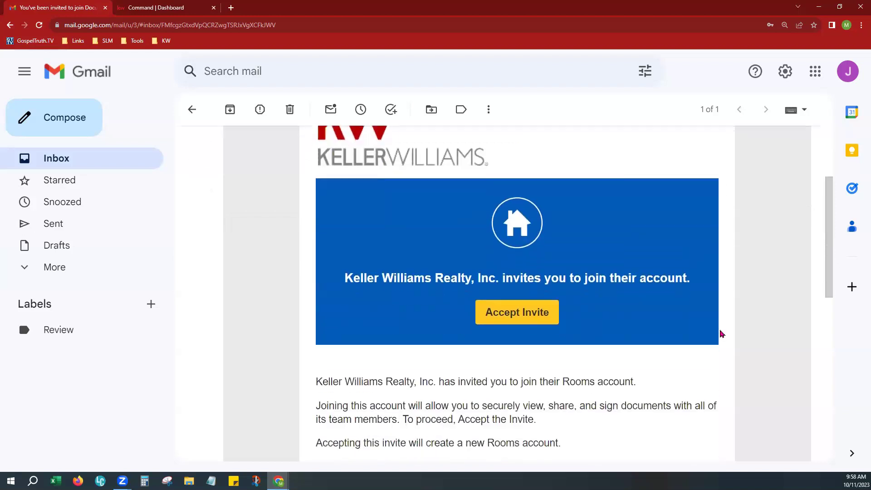
scroll(721, 333, "down", 2)
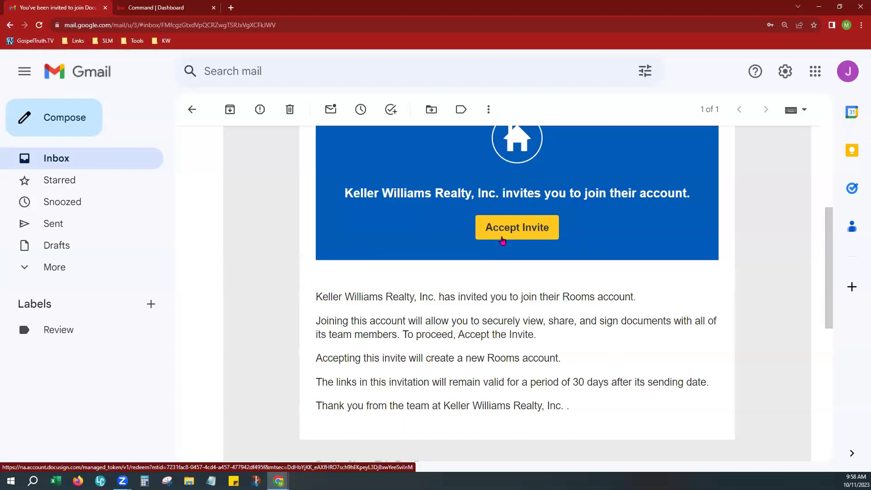
left_click(530, 231)
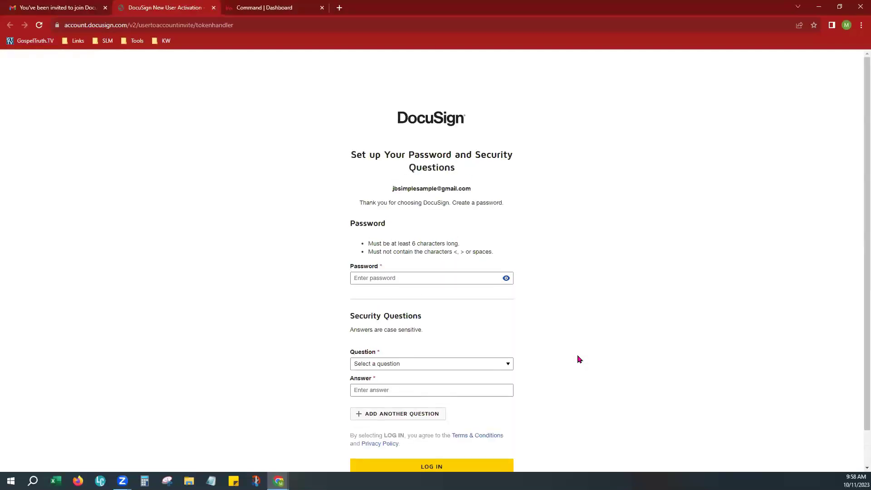
Enter a new password, answer the first-pet security question, and log in
left_click(456, 273)
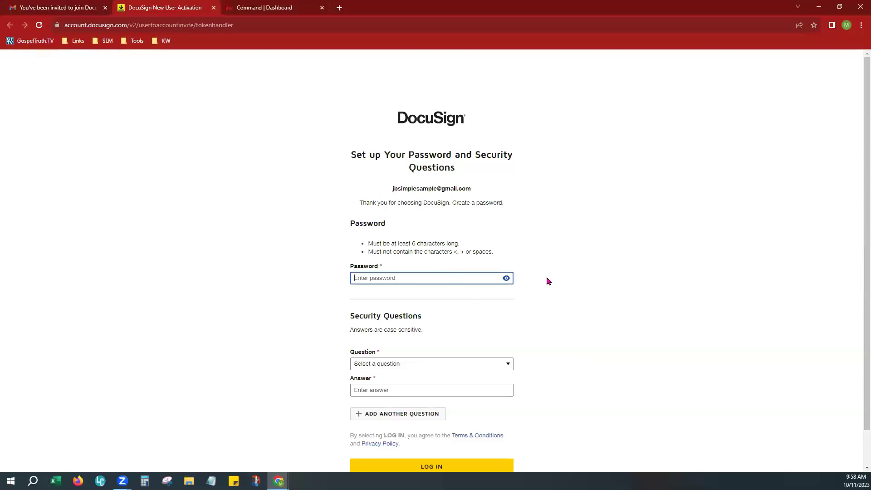
type("••••••••••")
scroll(548, 281, "down", 1)
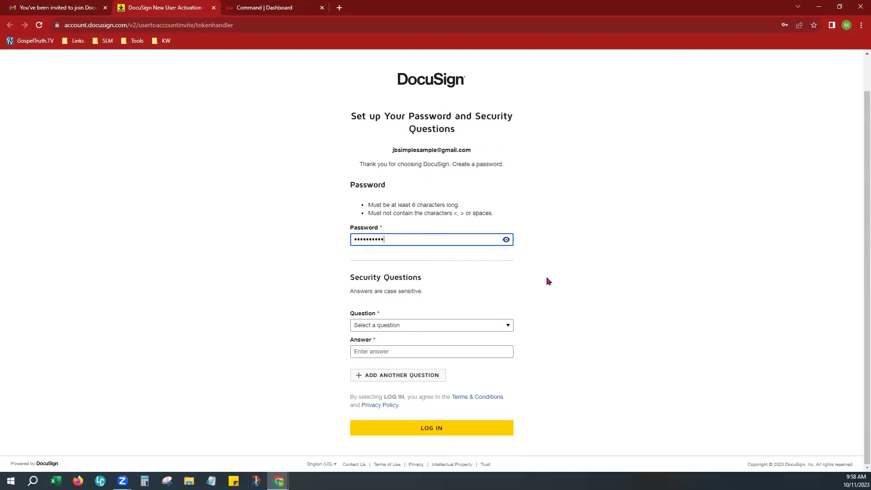
left_click(408, 329)
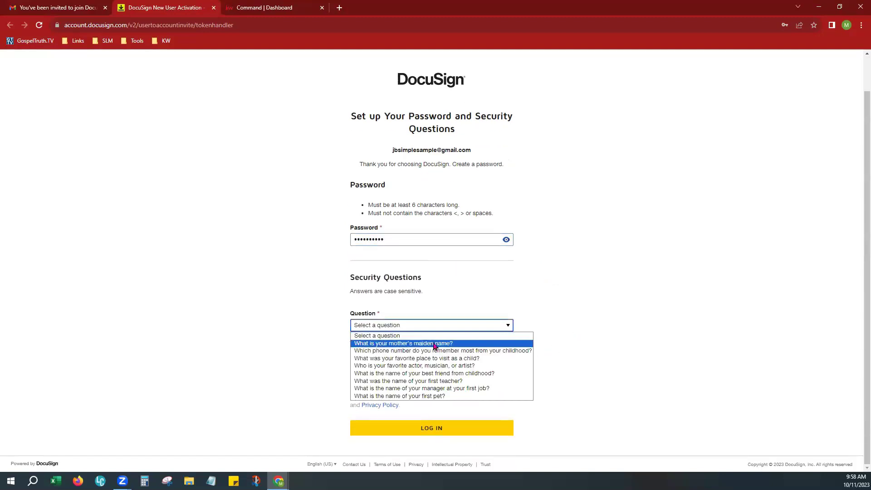
left_click(443, 398)
left_click(426, 353)
left_click(620, 368)
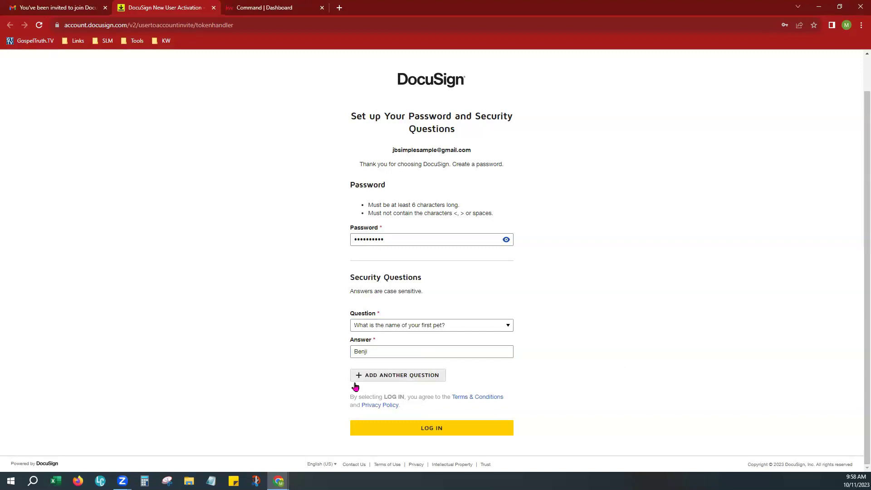
left_click(422, 431)
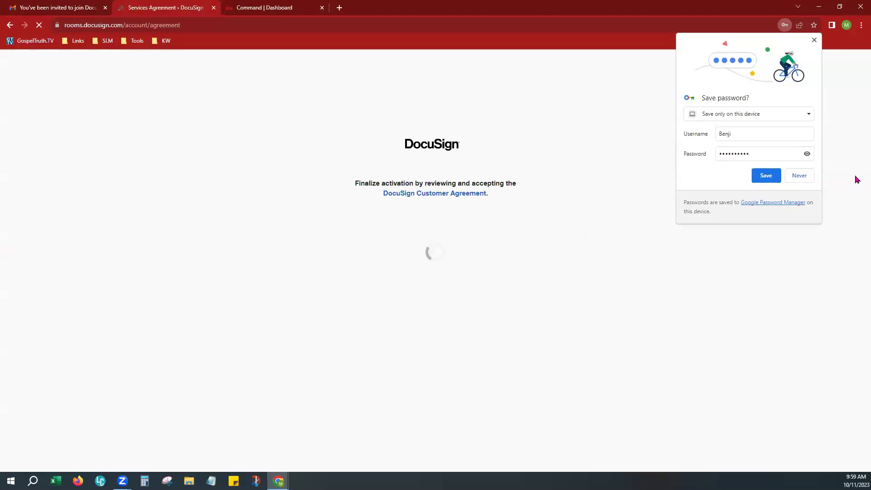
Decline saving the password, then read the DocuSign Customer Agreement terms to the end
left_click(798, 178)
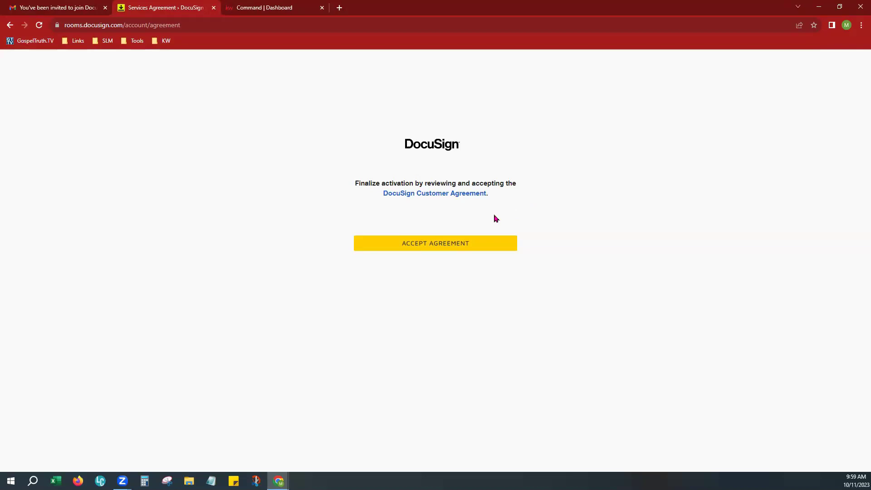
left_click(459, 195)
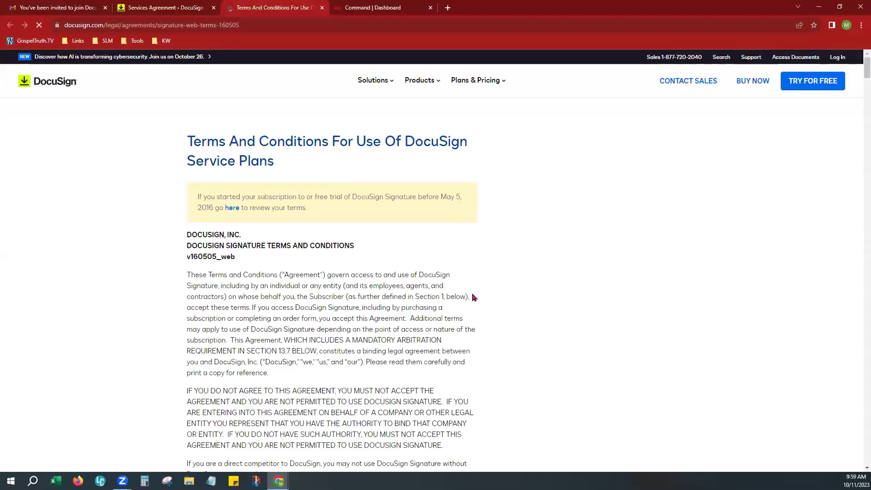
scroll(473, 295, "down", 10)
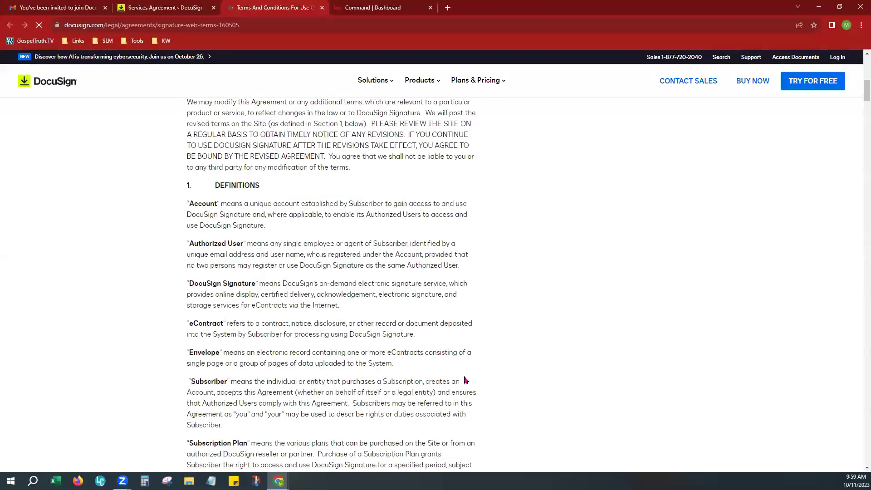
scroll(468, 376, "down", 8)
scroll(466, 380, "down", 16)
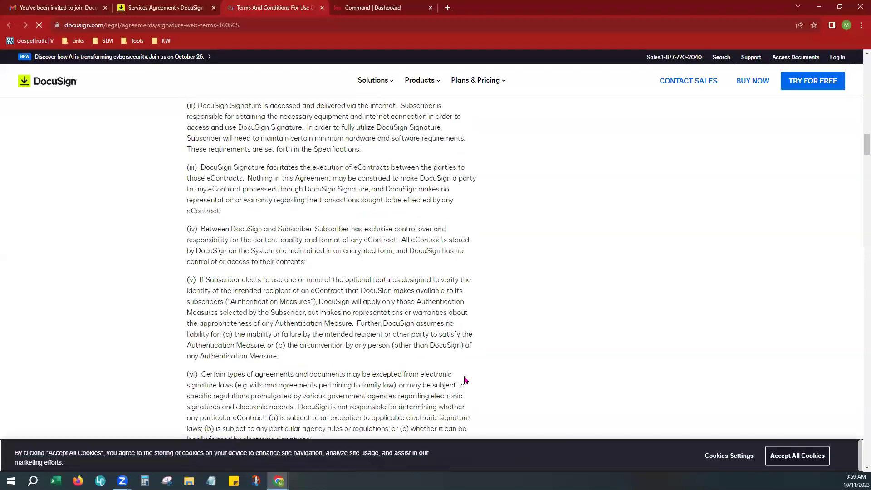
scroll(466, 380, "down", 8)
scroll(861, 193, "down", 12)
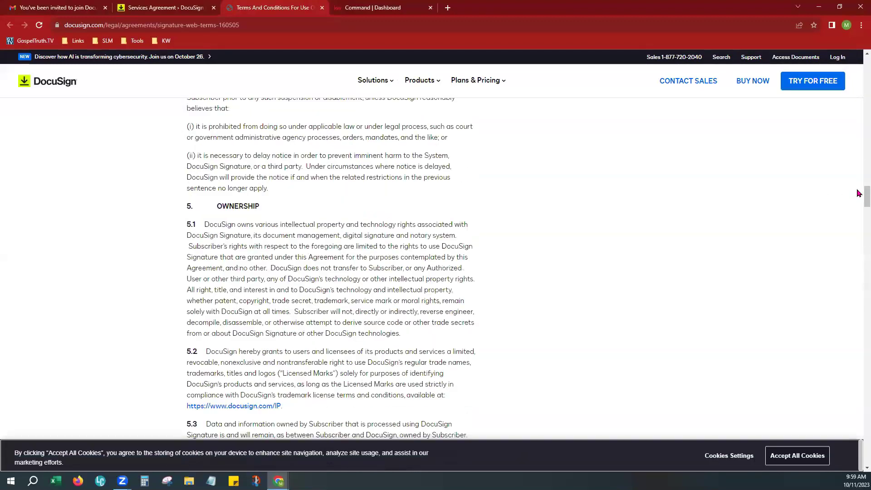
scroll(860, 307, "down", 20)
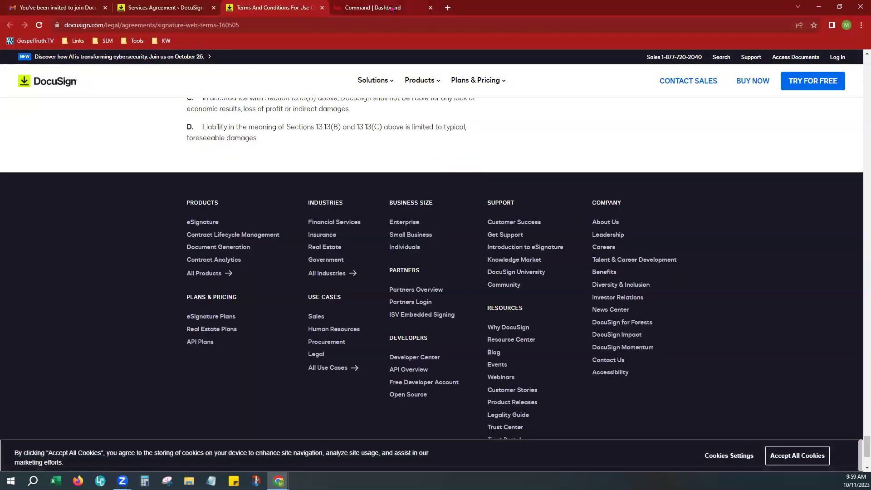
Return to the Services Agreement tab and accept the DocuSign Customer Agreement
left_click(178, 10)
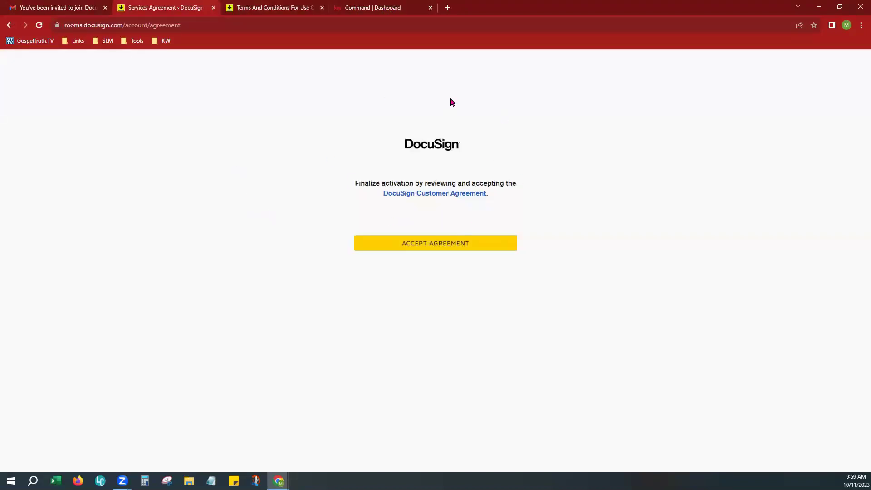
left_click(437, 244)
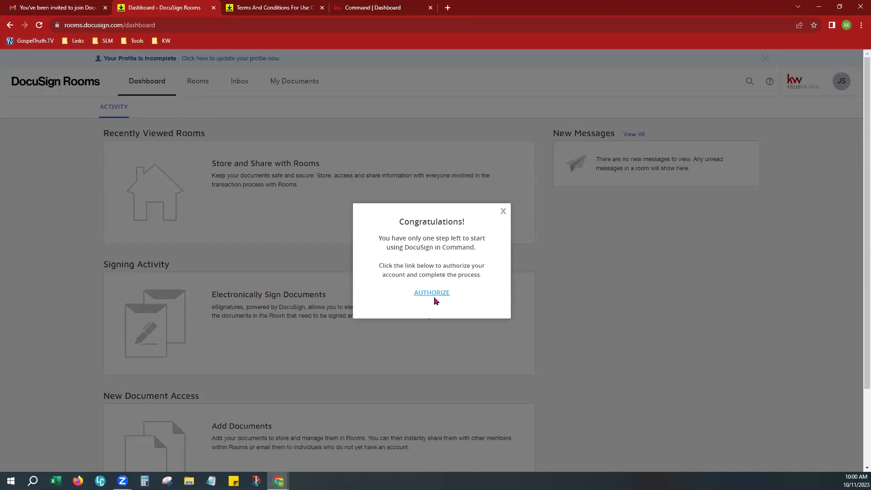
left_click(432, 293)
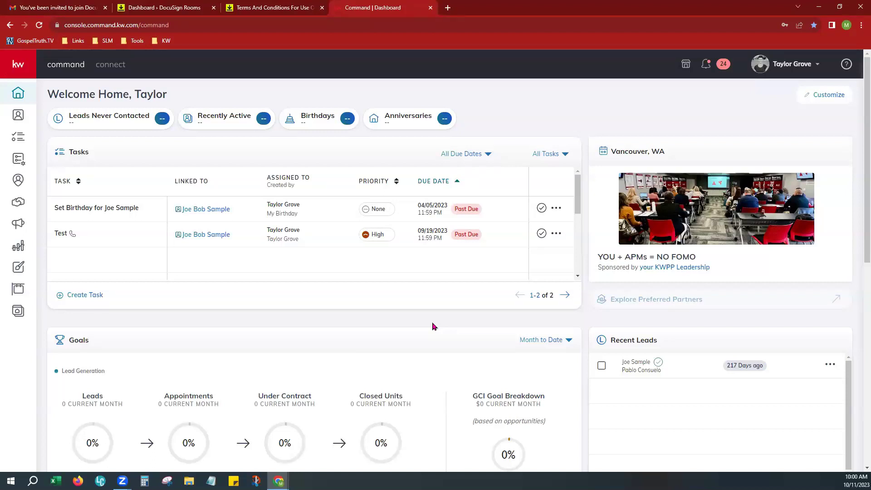
left_click(199, 8)
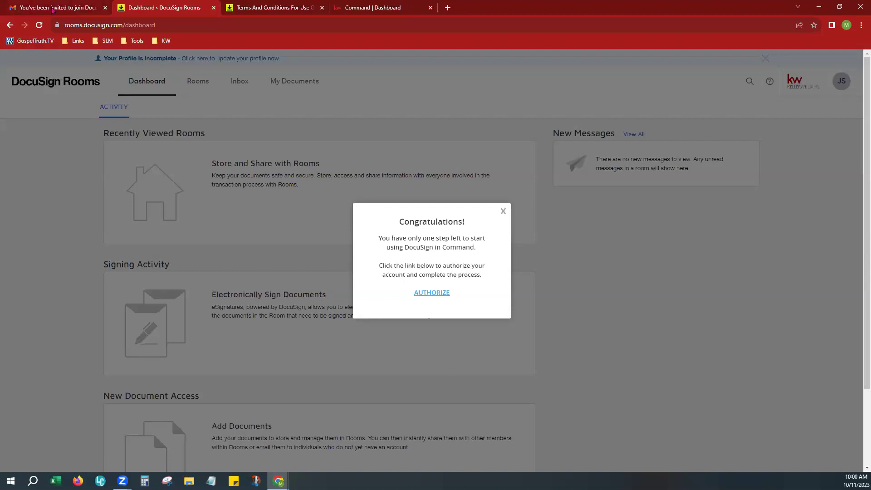
Go to the KW Command dashboard and open Settings from the profile menu
left_click(52, 8)
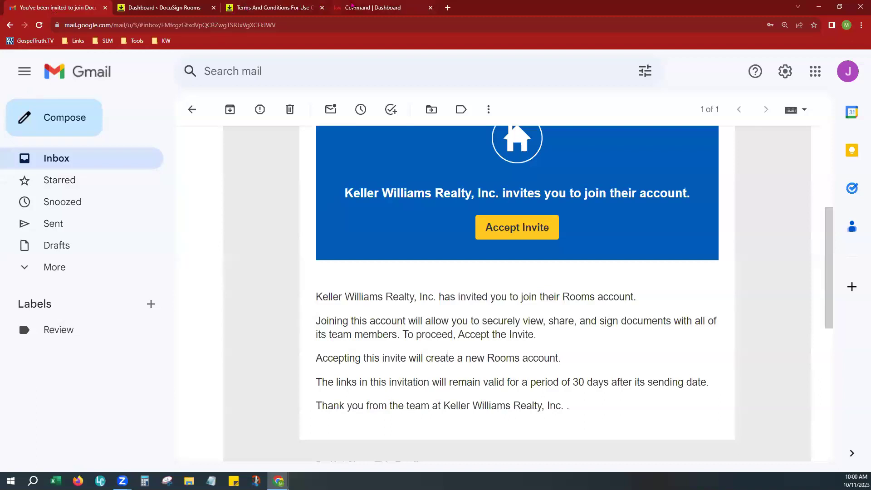
left_click(354, 8)
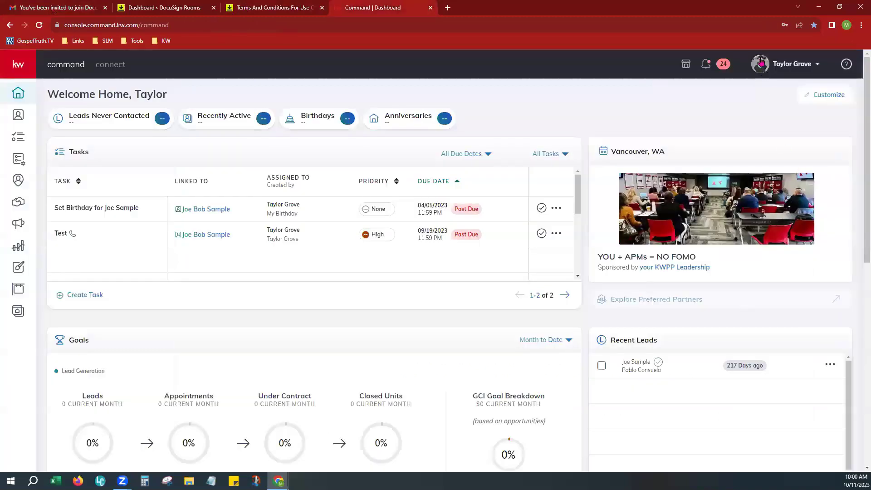
left_click(795, 70)
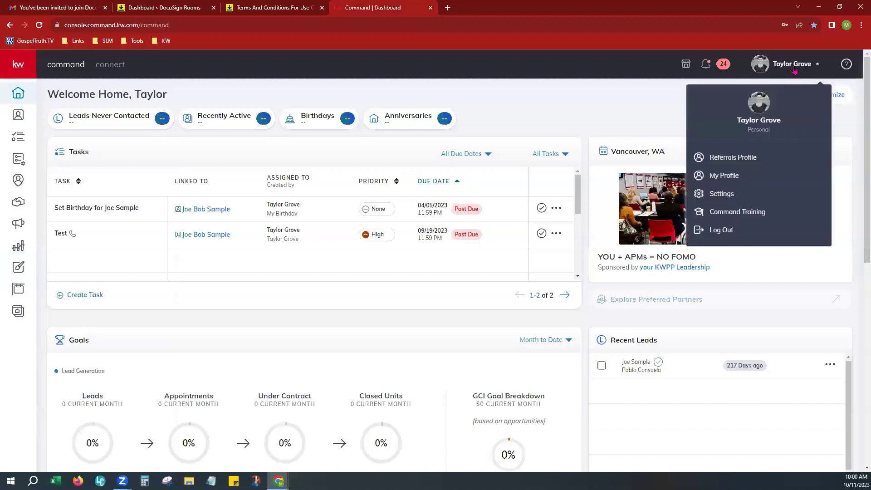
left_click(721, 203)
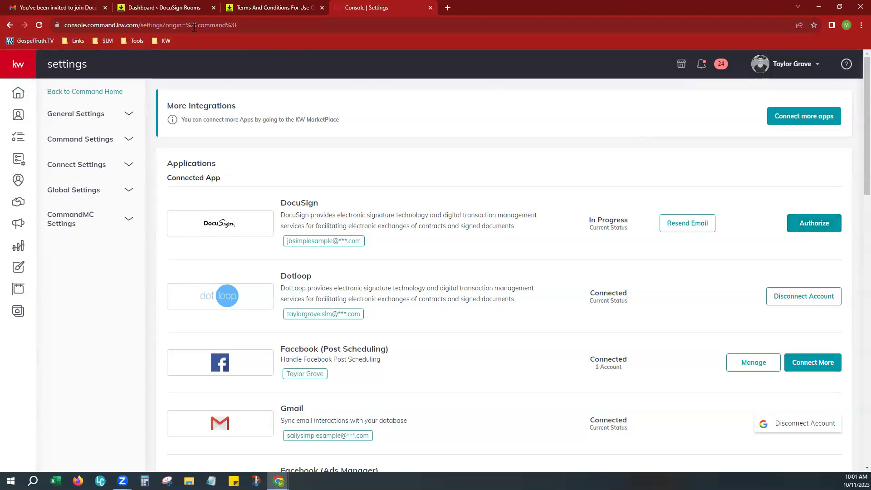
Use AUTHORIZE in the Rooms Congratulations dialog to open Command settings in a new tab
left_click(152, 7)
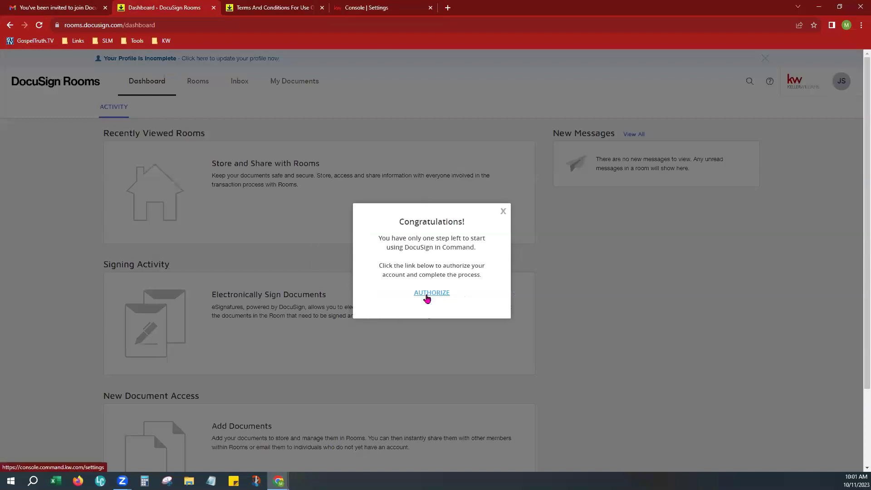
left_click(426, 294)
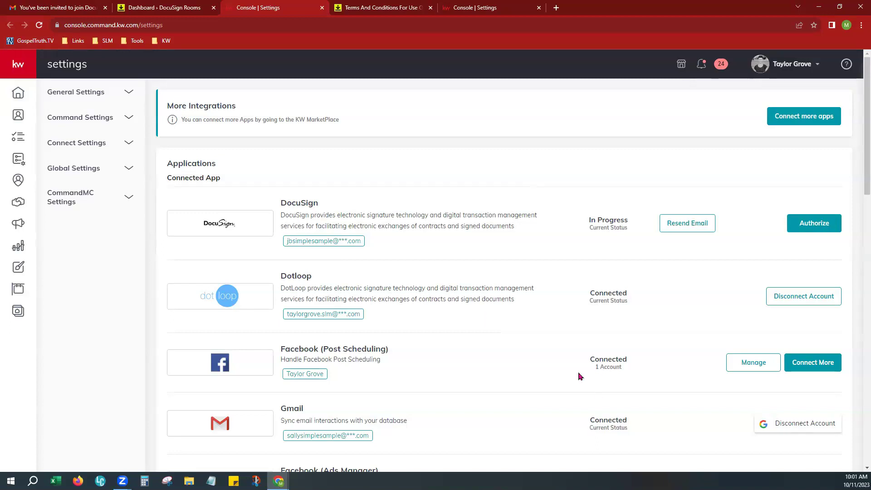
Authorize the DocuSign row and log in with the account password
left_click(822, 222)
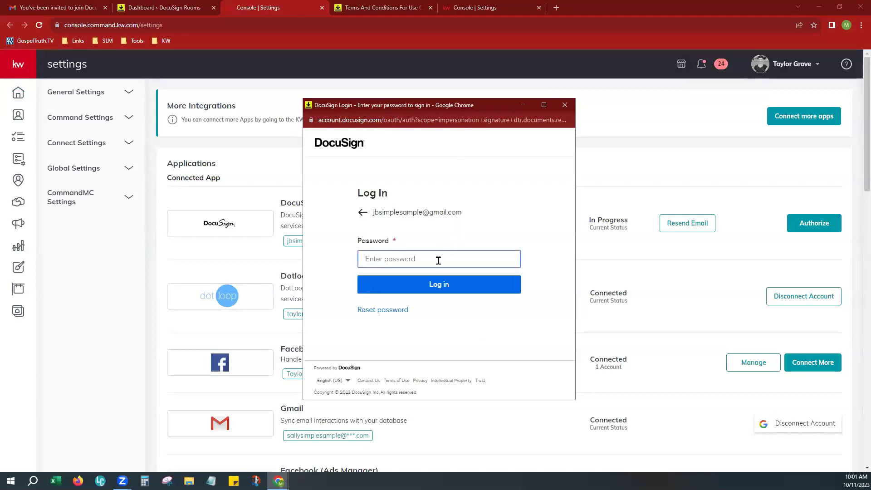
type("••••••")
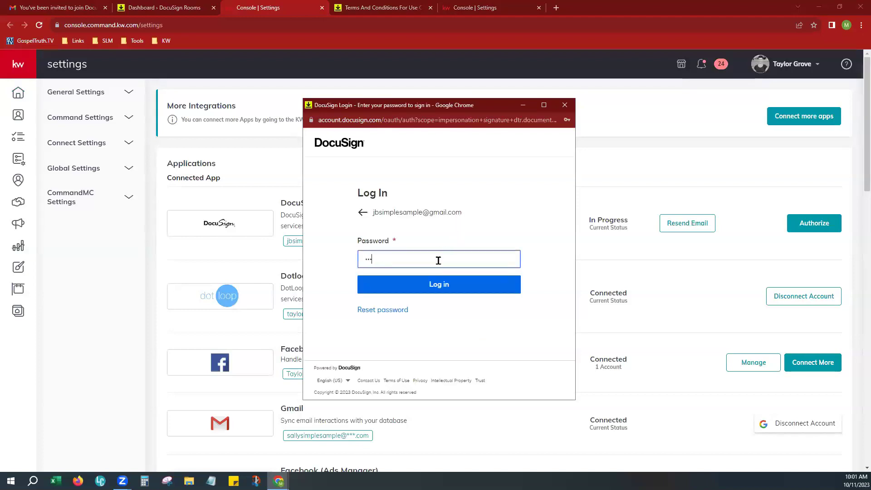
type("••••")
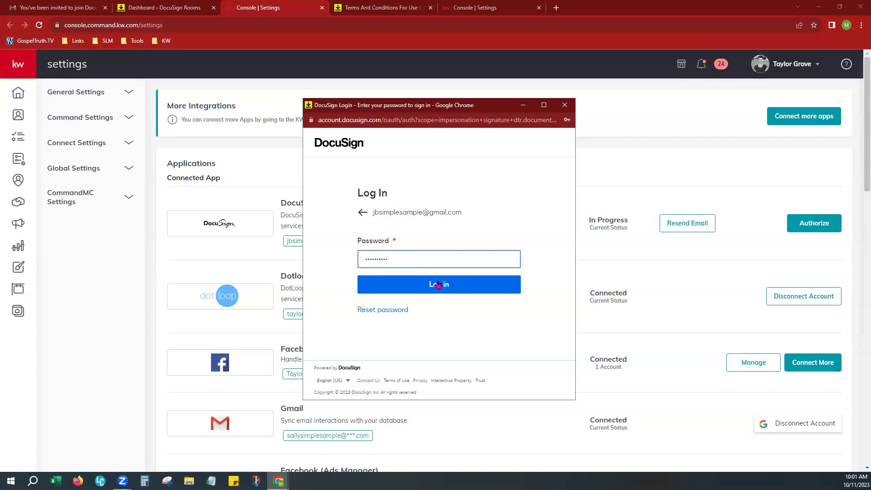
left_click(437, 284)
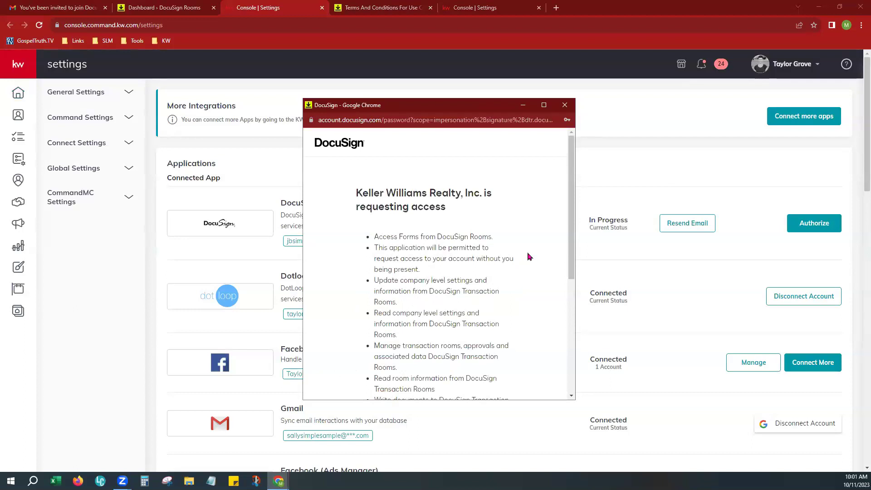
Allow Keller Williams Realty, Inc. access to the DocuSign Rooms data
scroll(529, 257, "down", 3)
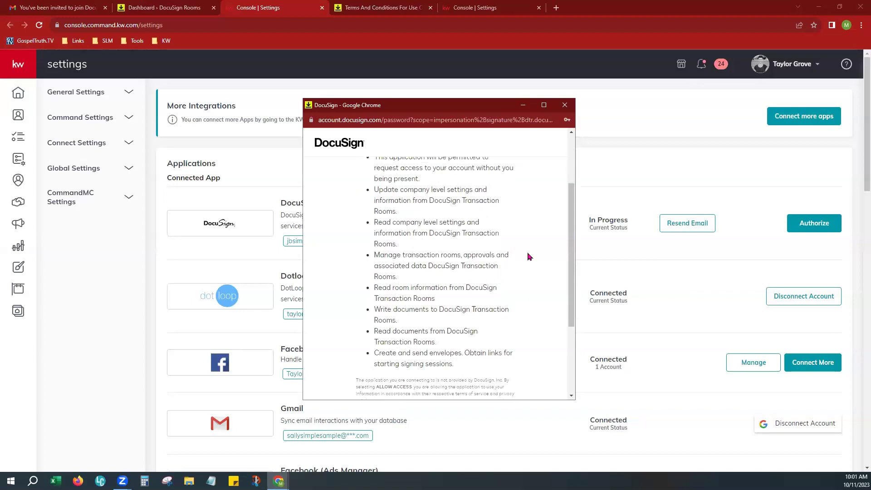
scroll(529, 257, "down", 1)
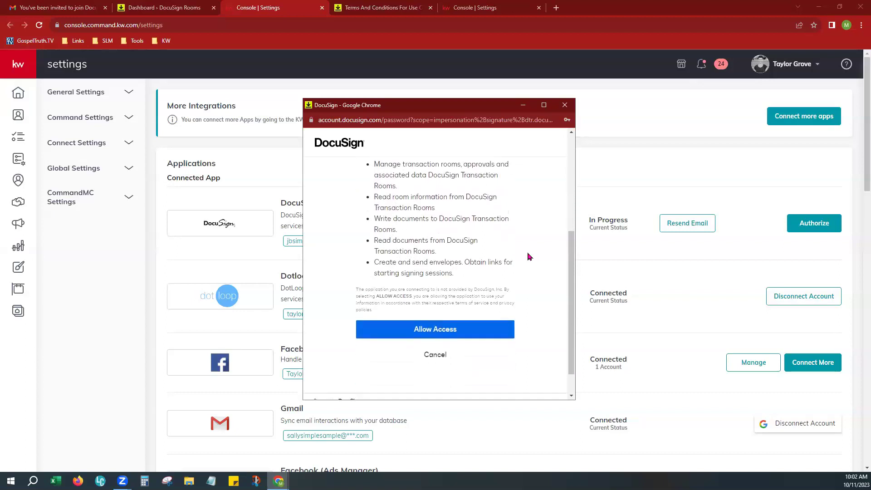
scroll(529, 257, "down", 1)
left_click(498, 323)
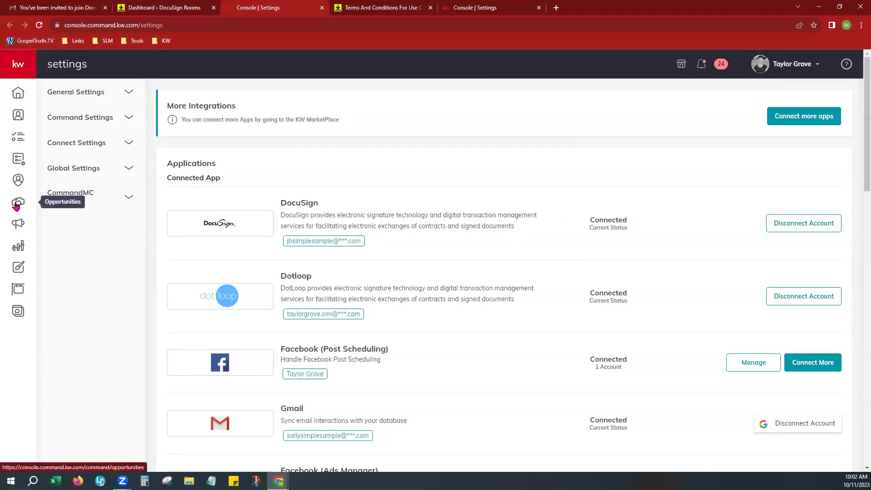
Check the Opportunities pipelines in Command, then return to the DocuSign Rooms dashboard tab
left_click(16, 207)
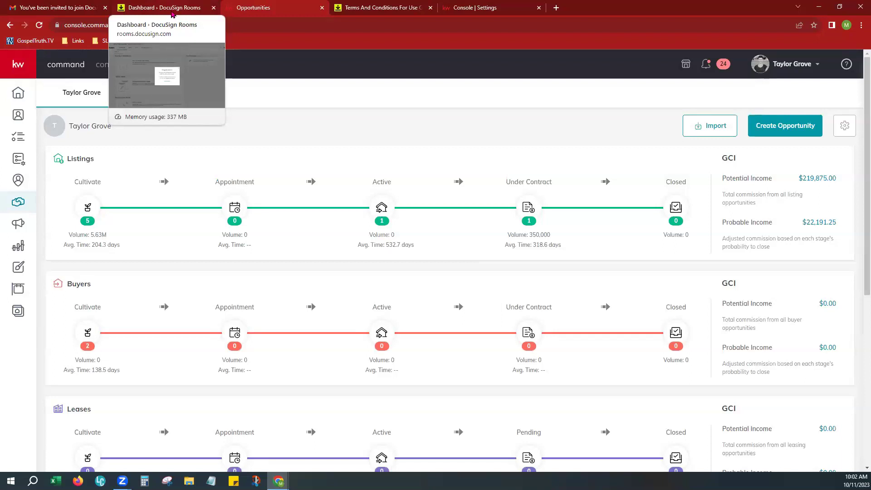
left_click(172, 13)
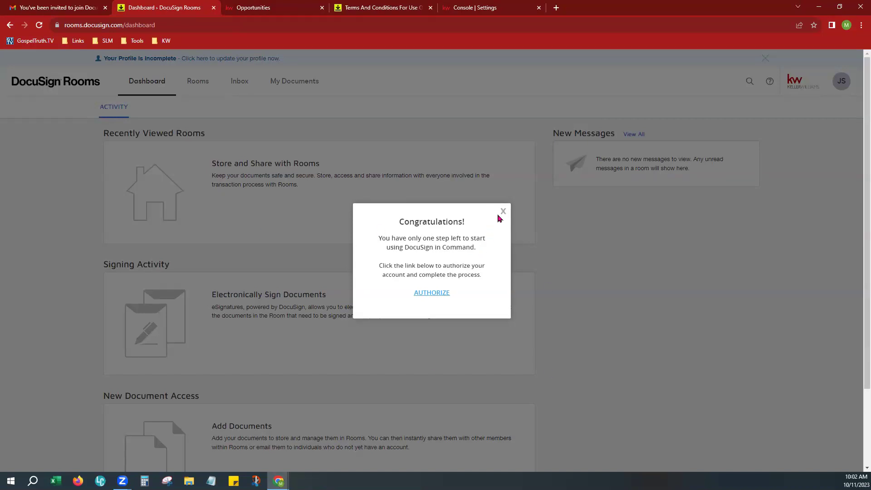
Close the Congratulations dialog and the DocuSign Rooms dashboard tab
left_click(503, 212)
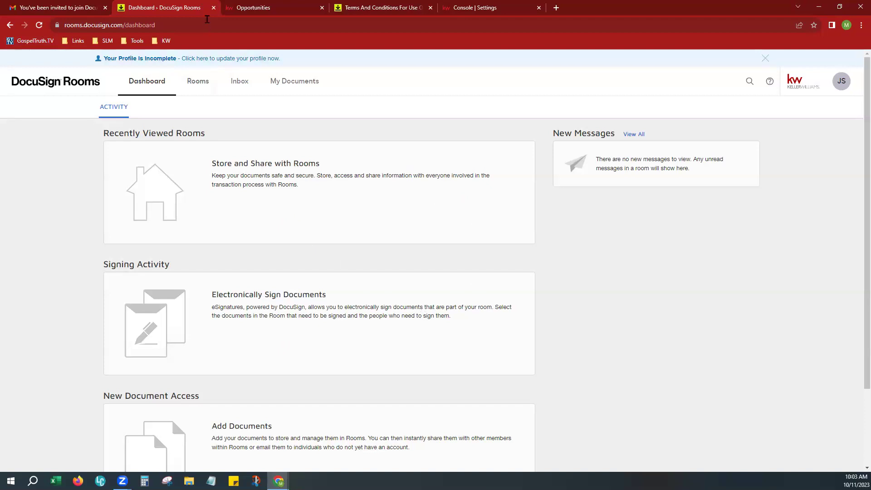
left_click(213, 8)
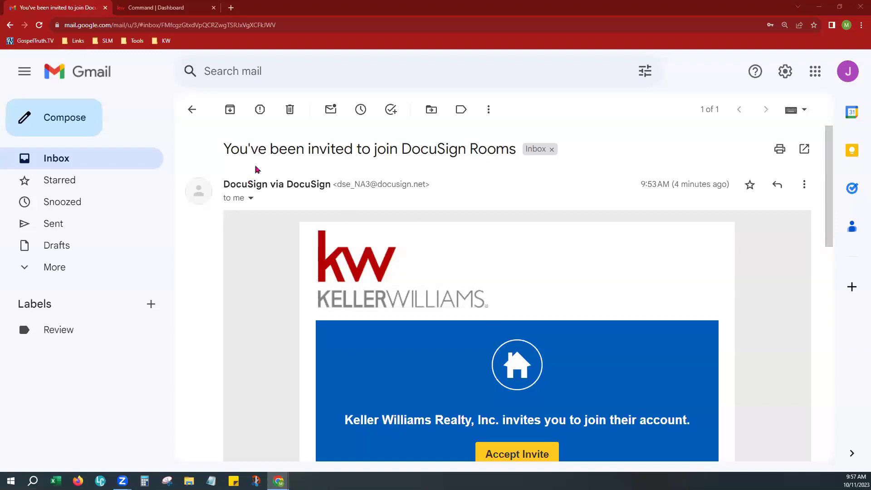
Select the 'You've been invited to join DocuSign Rooms' subject line text
left_click_drag(267, 149, 515, 155)
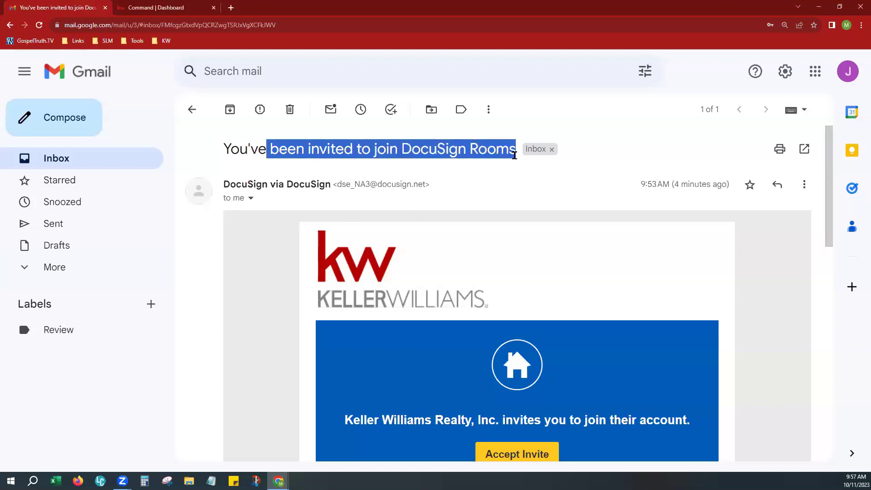
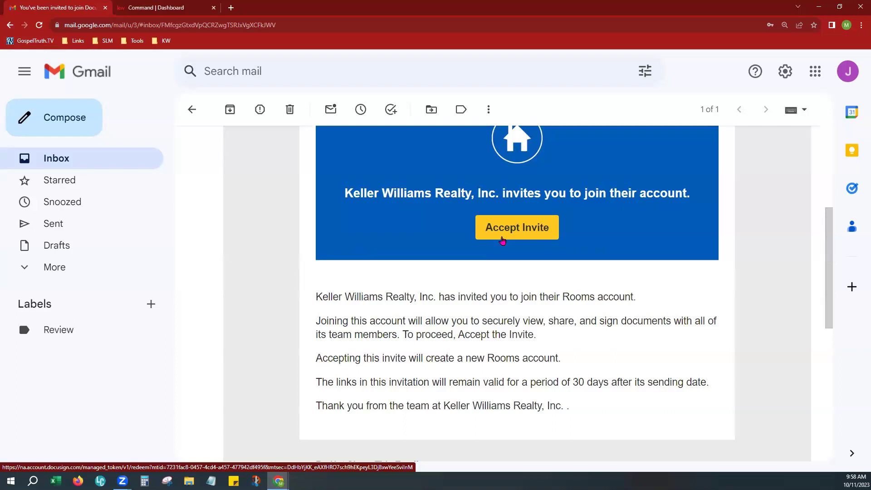
Accept the Rooms invitation and enter a new account password
left_click(529, 231)
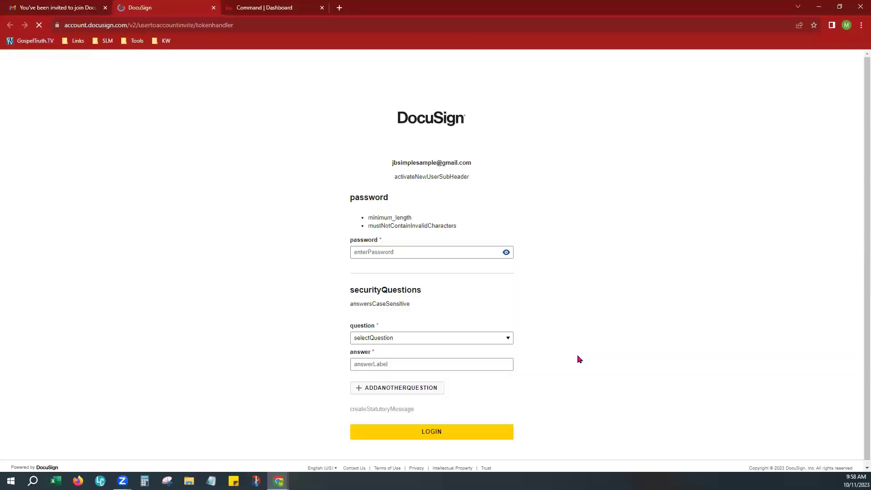
left_click(453, 275)
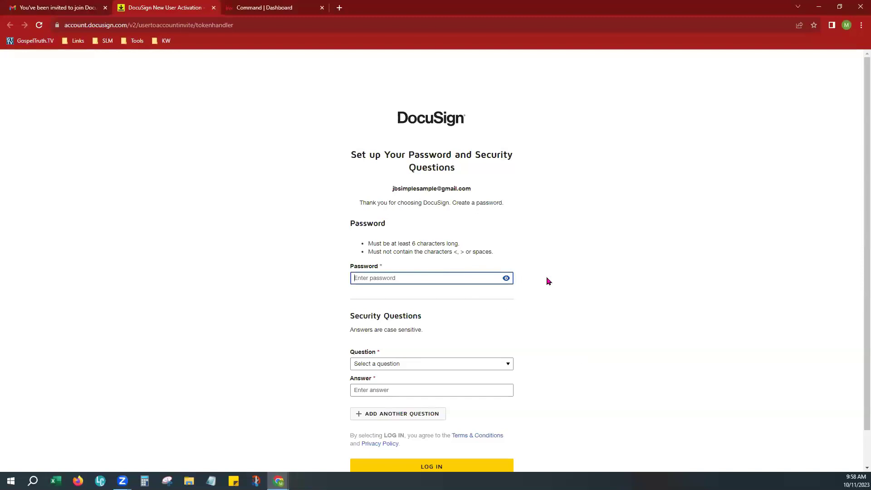
type("••••••••••")
scroll(549, 282, "down", 1)
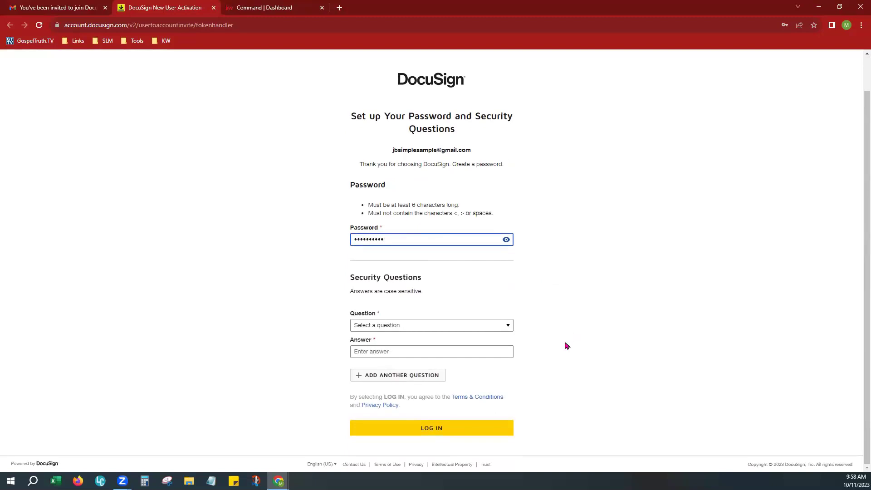
Choose the 'What is the name of your first pet?' security question, enter its answer, and log in
left_click(408, 327)
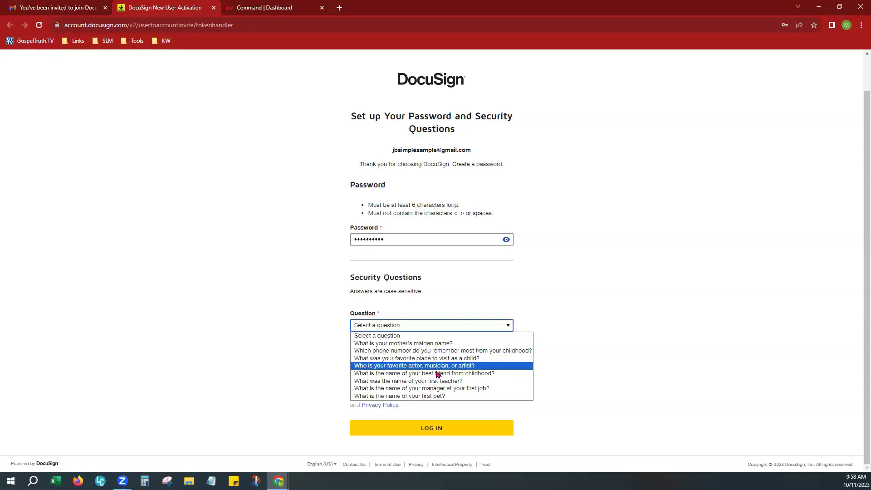
left_click(443, 398)
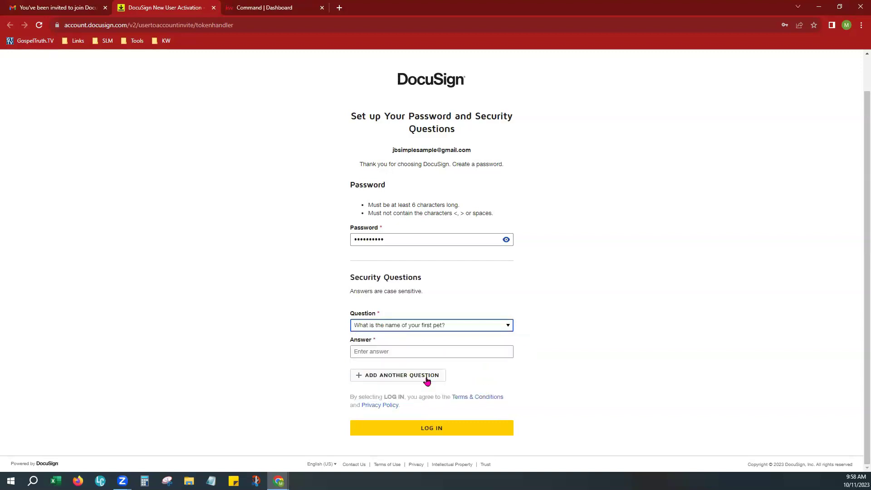
left_click(427, 353)
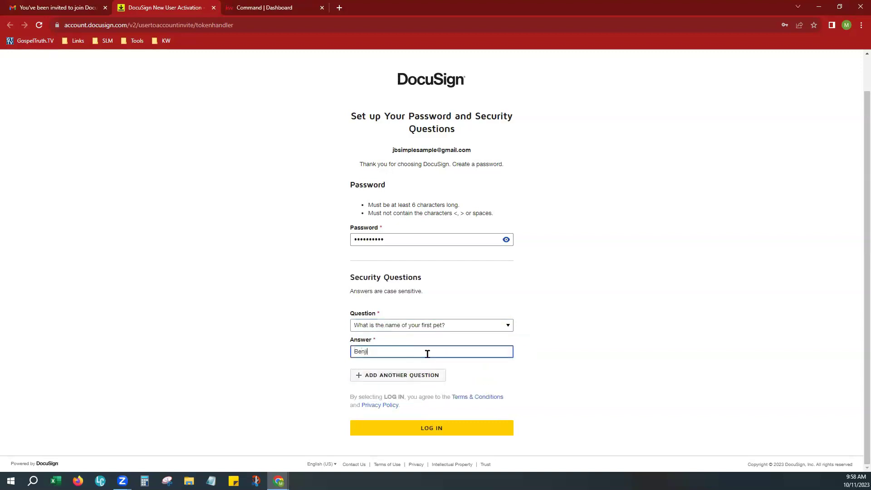
left_click(619, 367)
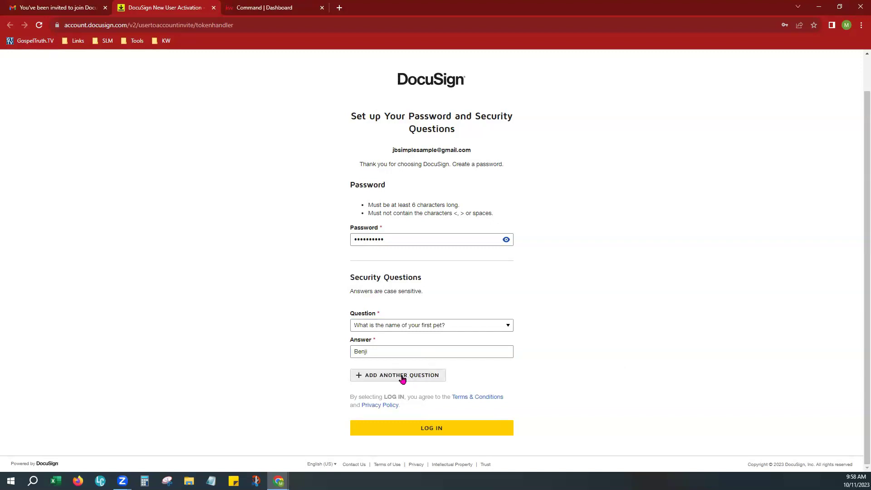
left_click(421, 430)
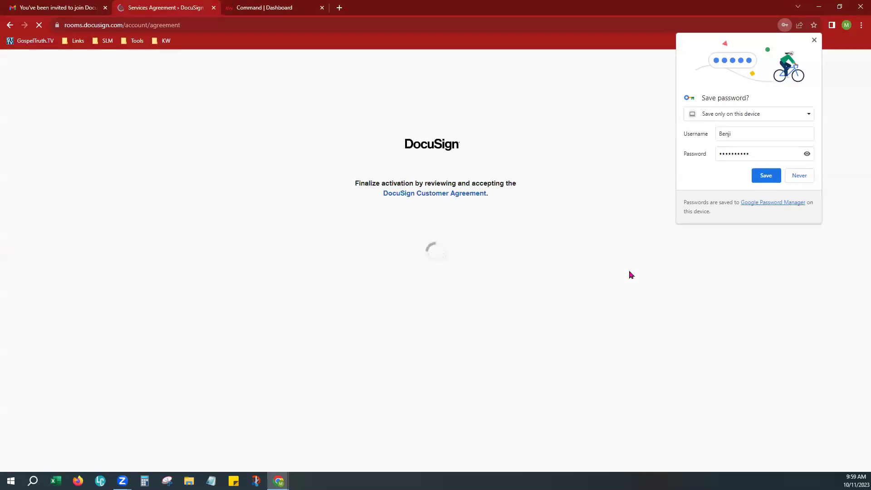
Decline saving the password, read the DocuSign Customer Agreement terms, then accept the agreement
left_click(800, 177)
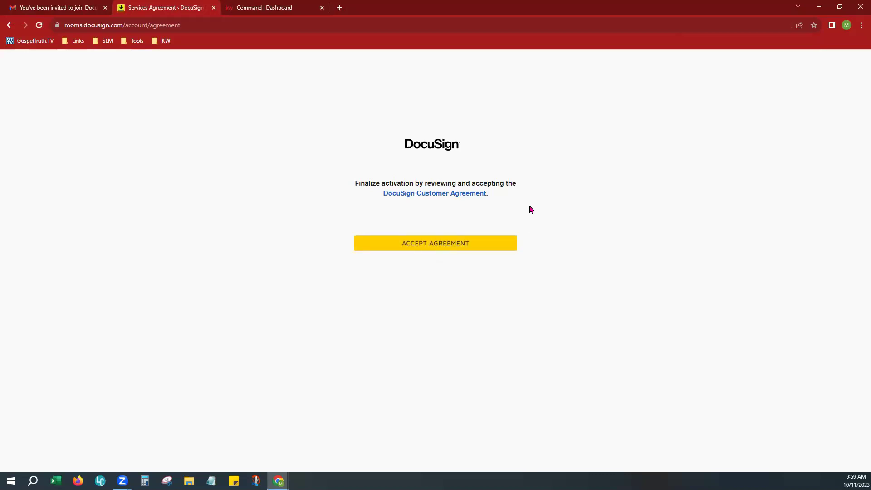
left_click(460, 196)
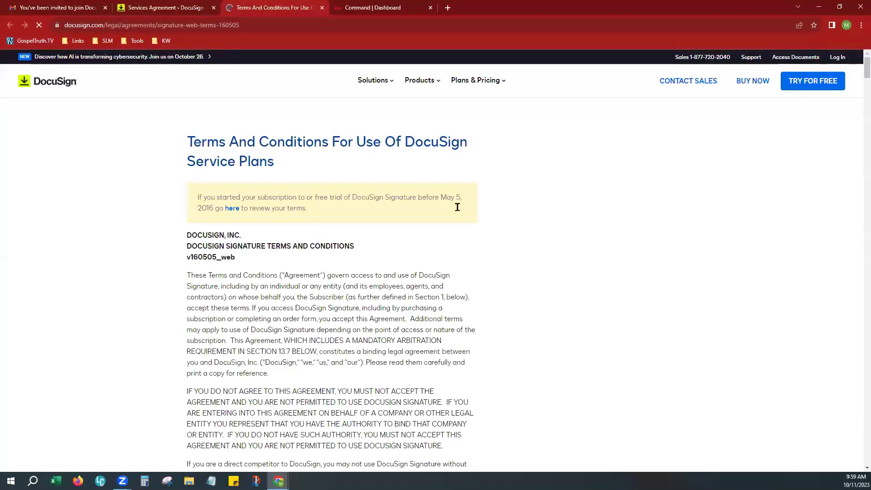
scroll(472, 293, "down", 10)
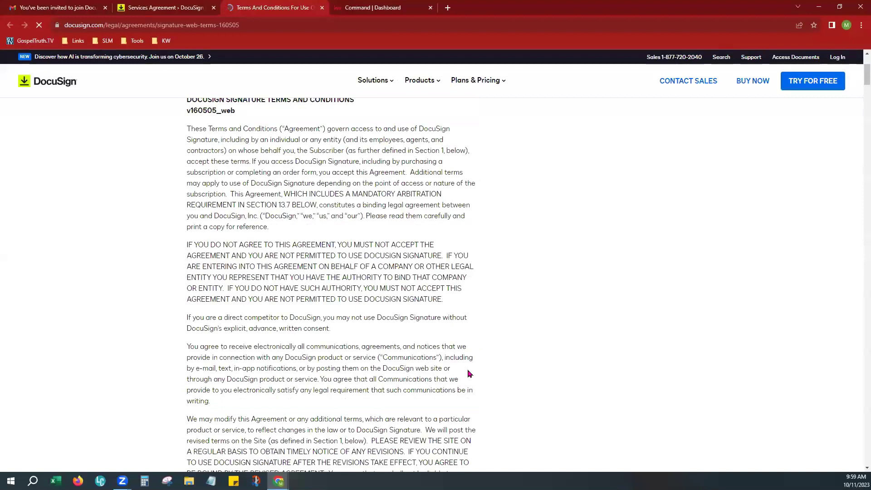
scroll(466, 381, "down", 15)
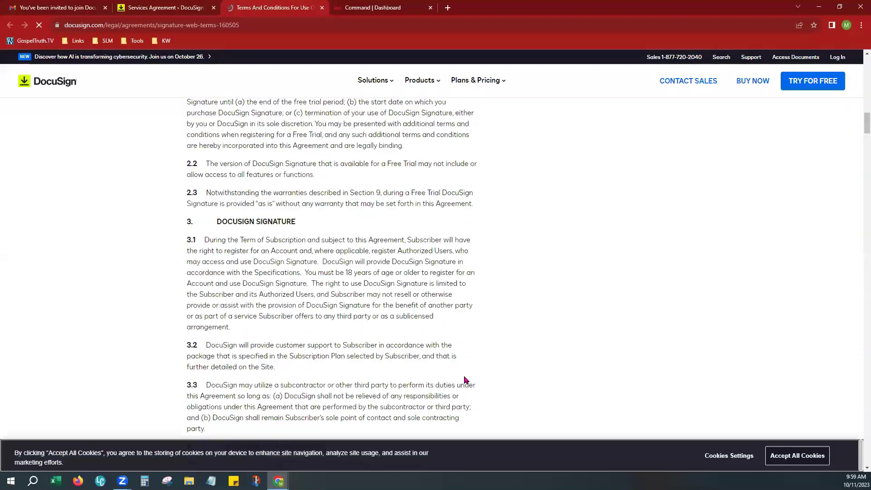
scroll(465, 381, "down", 10)
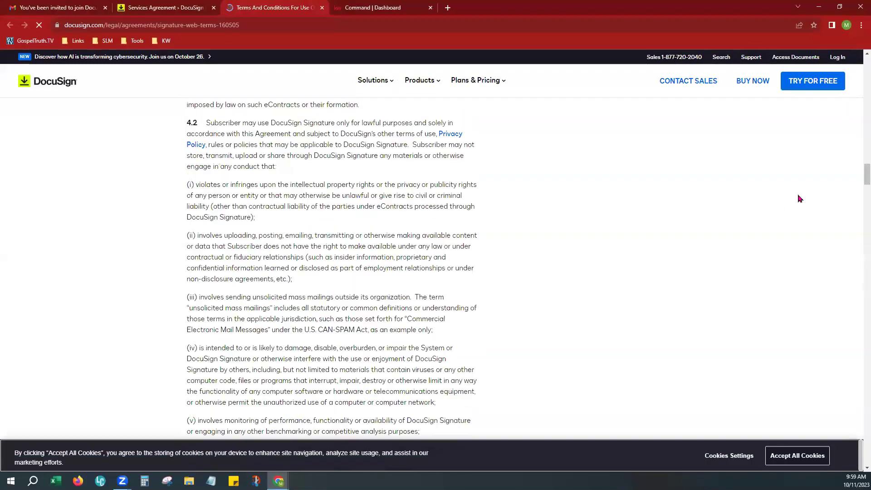
scroll(853, 195, "down", 5)
left_click_drag(859, 194, 860, 444)
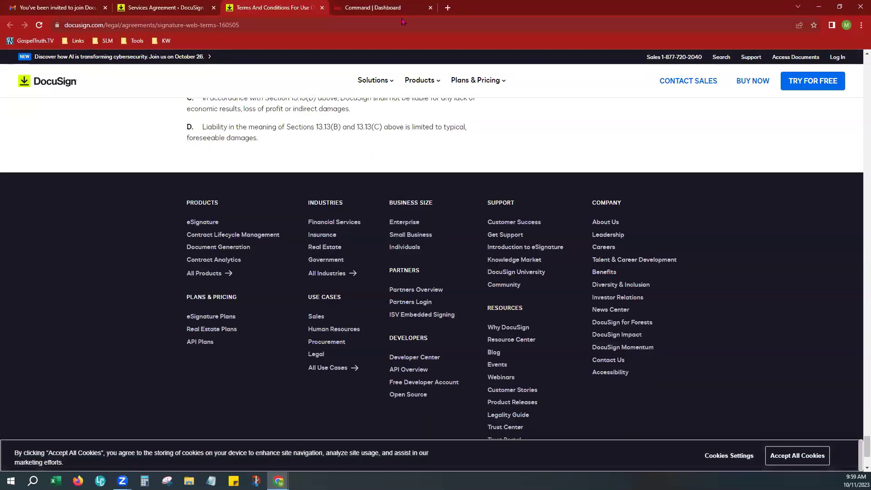
left_click(179, 11)
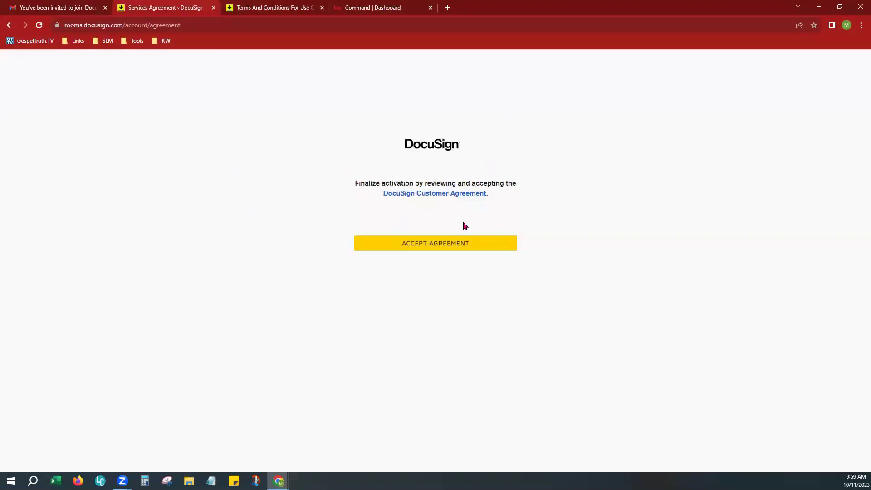
left_click(437, 245)
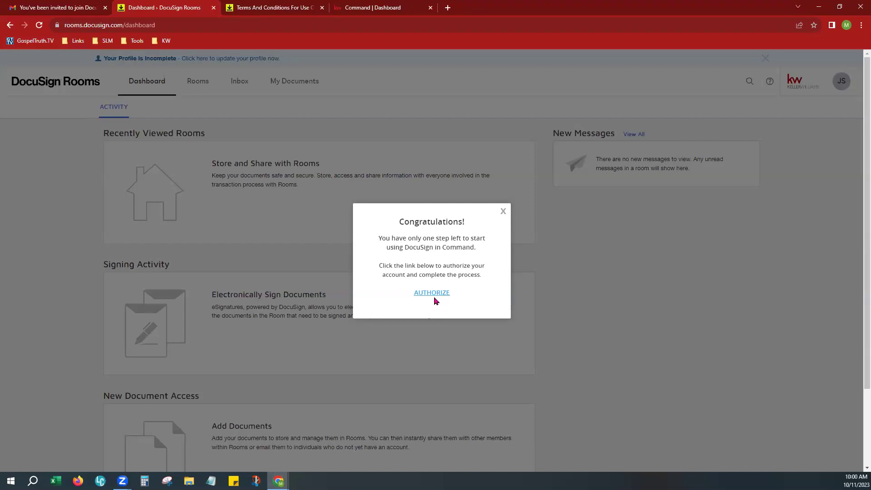
Check the Rooms authorization prompt and the Keller Williams invite email, ending on the KW Command dashboard
left_click(434, 293)
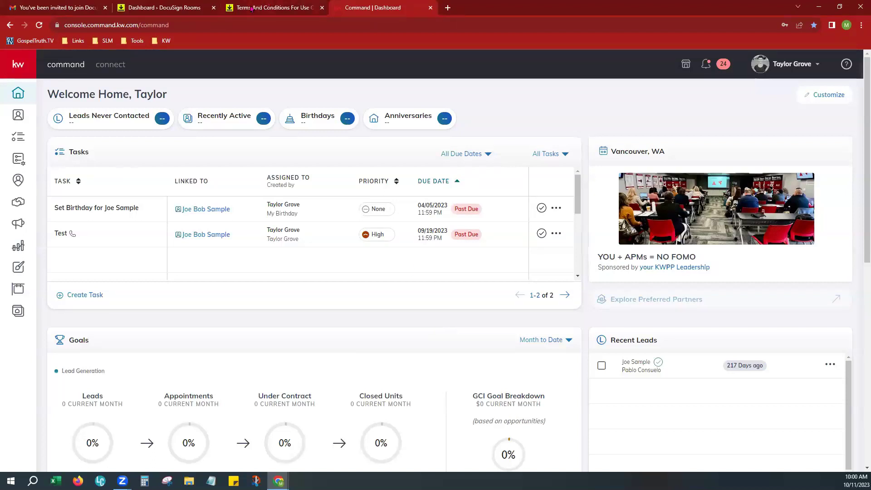
left_click(198, 8)
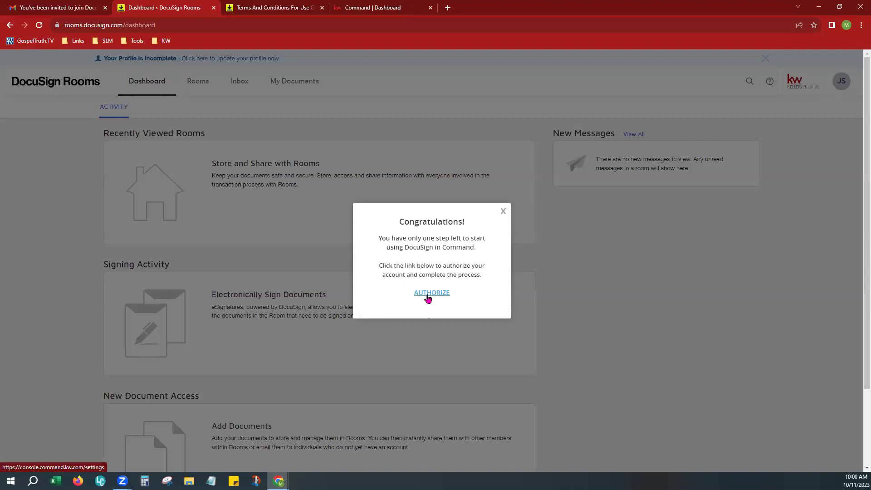
left_click(54, 7)
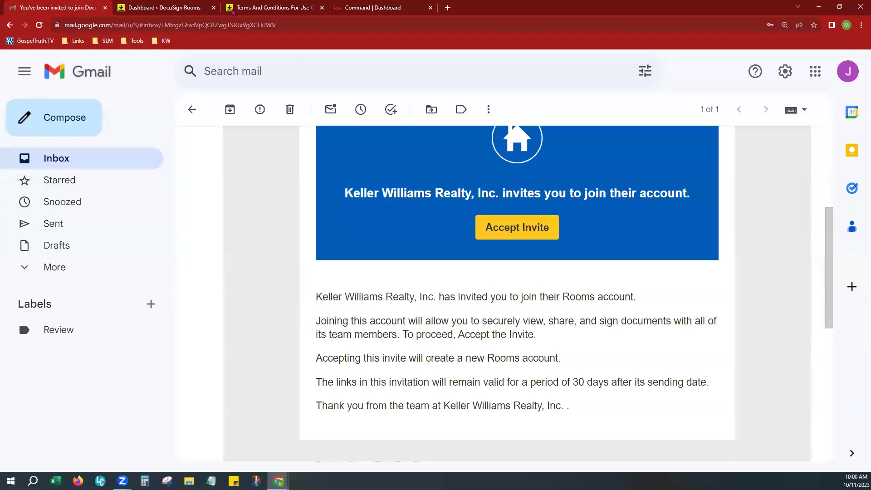
left_click(338, 8)
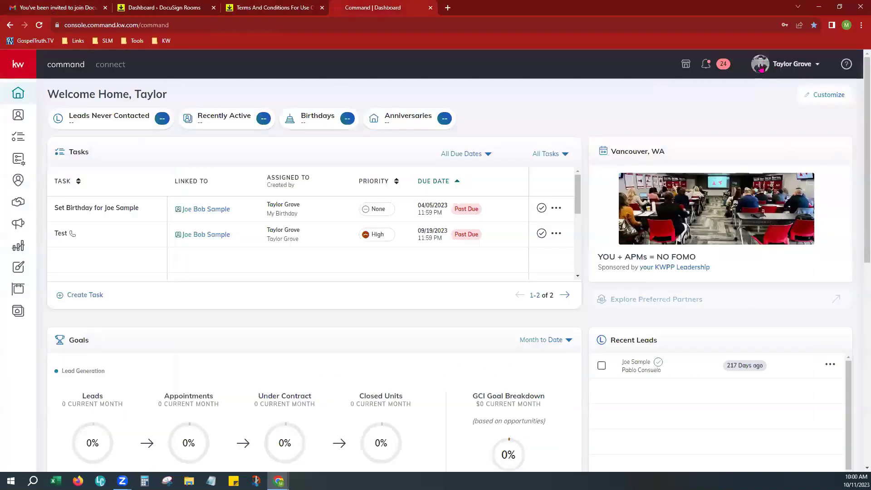
Go to KW Command Settings and authorize DocuSign from the integrations list and Rooms dialog
left_click(794, 69)
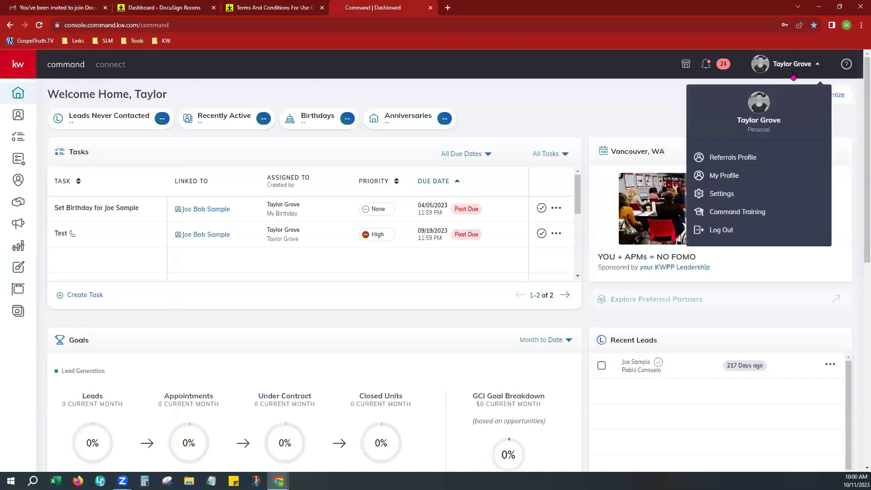
left_click(721, 199)
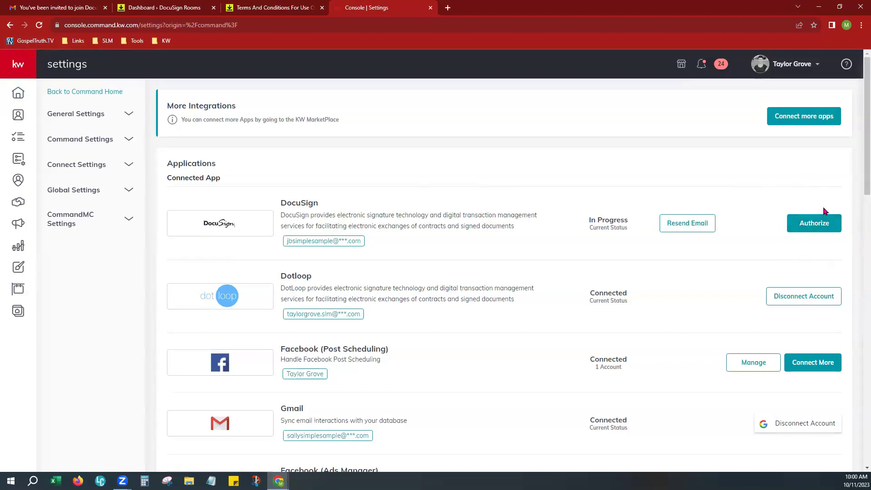
left_click(813, 231)
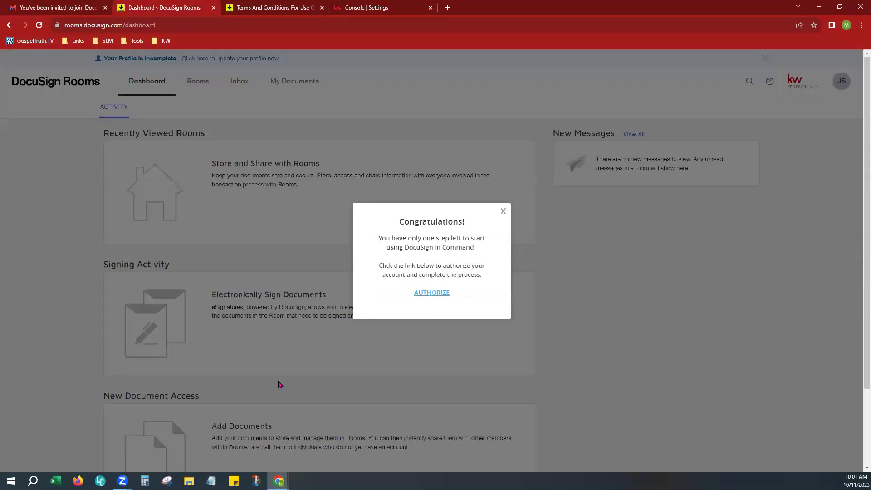
left_click(431, 294)
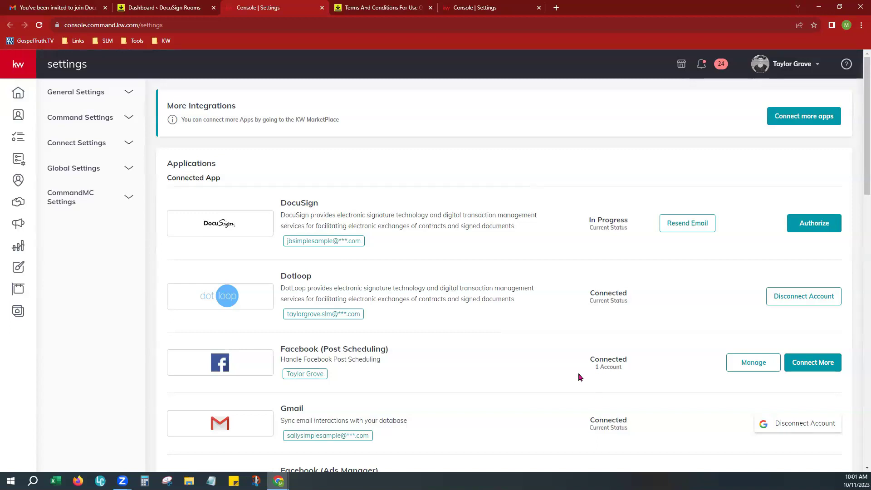
Sign in to DocuSign with the account password and allow Keller Williams access to the account
left_click(821, 223)
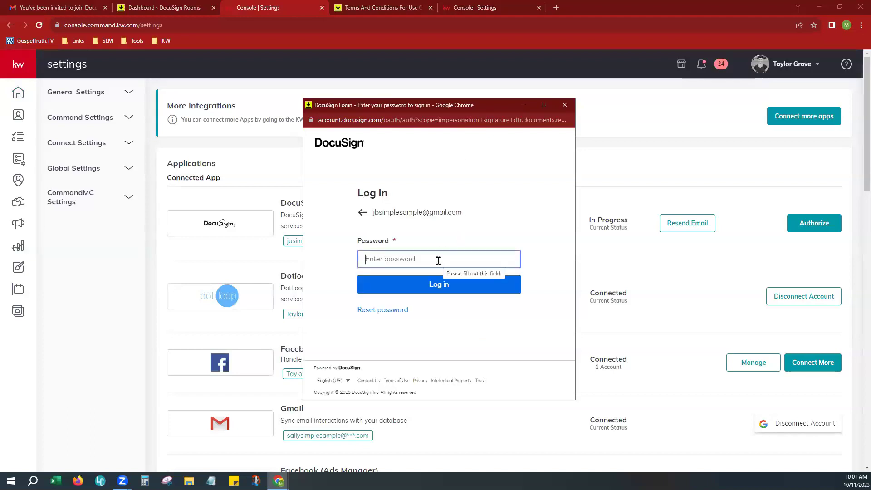
type("••••••••••")
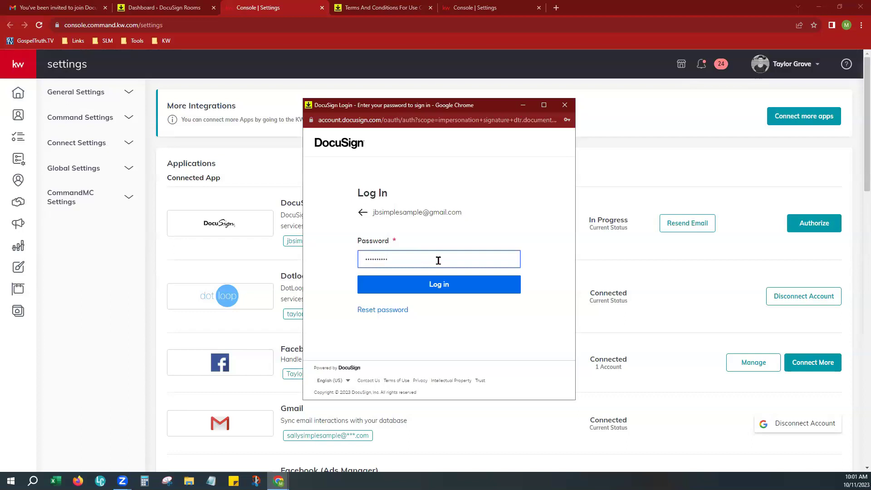
left_click(435, 284)
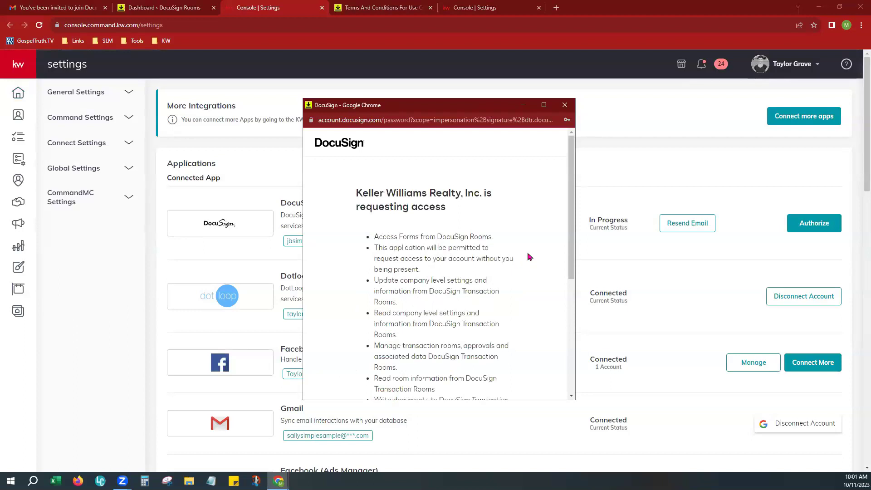
scroll(530, 257, "down", 2)
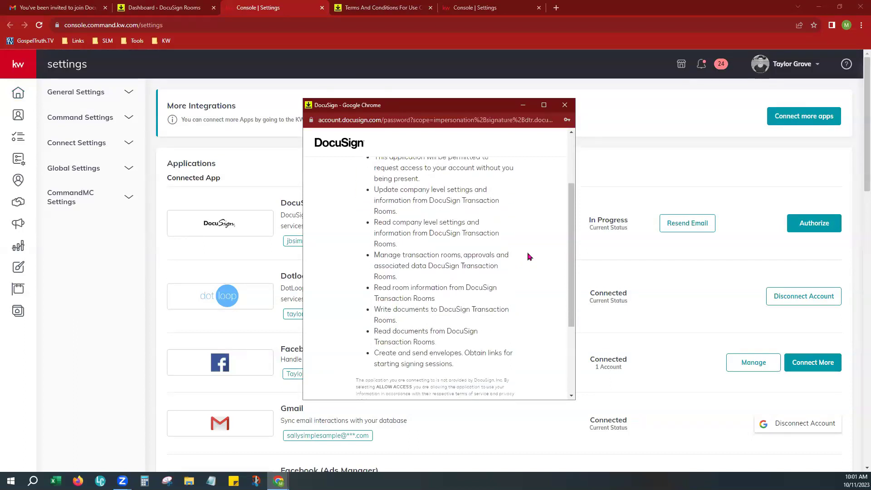
scroll(530, 257, "down", 2)
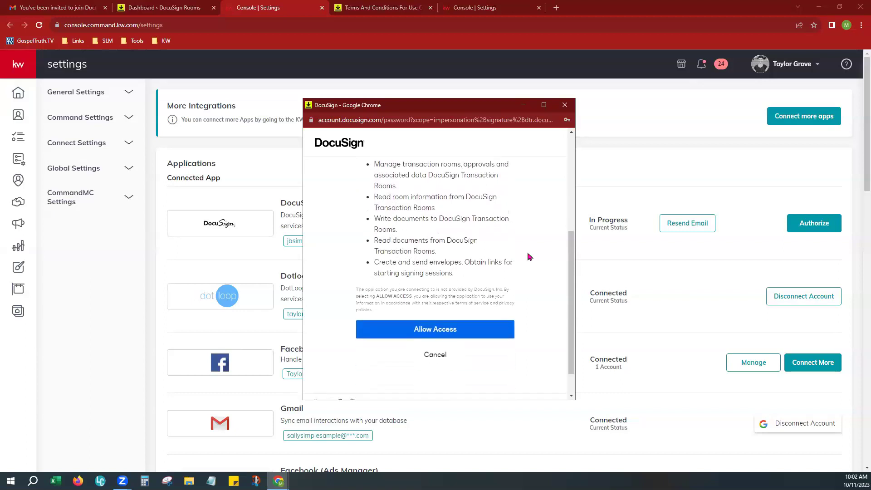
scroll(529, 257, "down", 1)
left_click(414, 298)
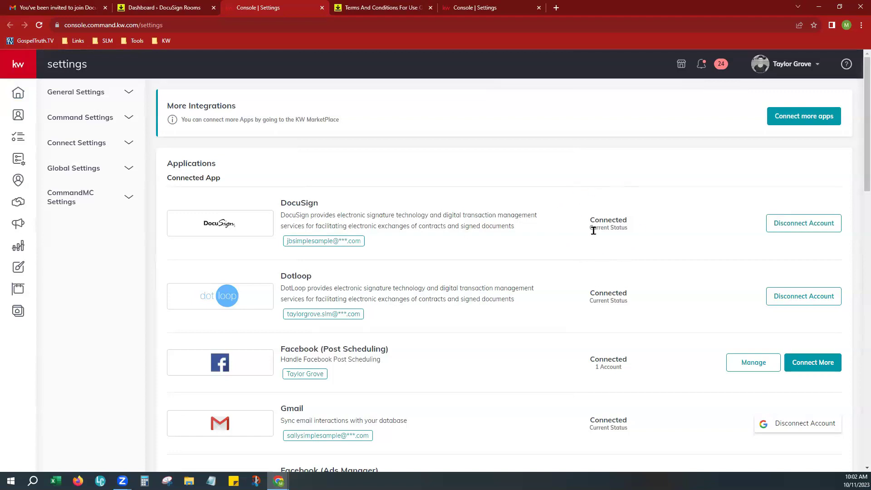
Open Opportunities, dismiss the DocuSign Rooms Congratulations message, close that tab, and reload Opportunities
left_click(17, 206)
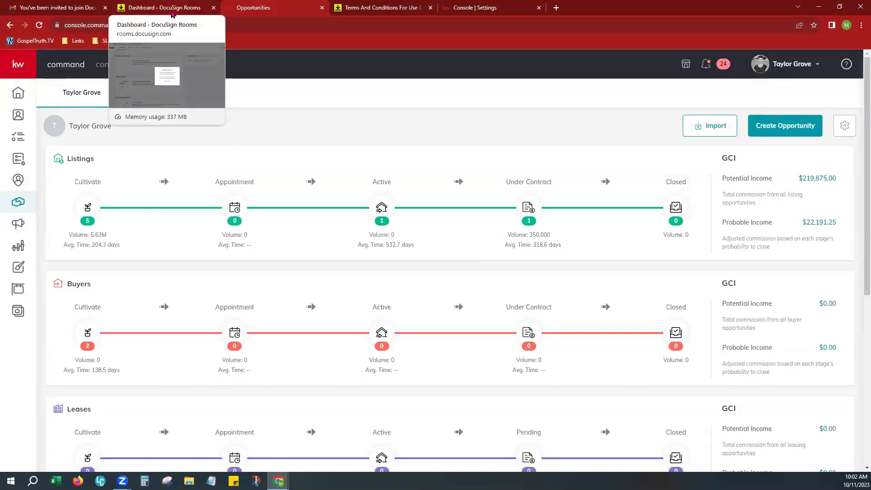
left_click(173, 14)
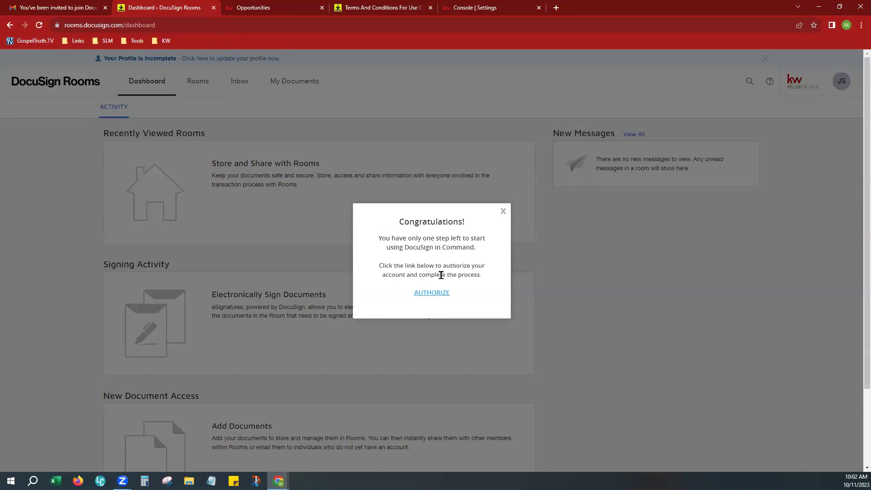
left_click(503, 212)
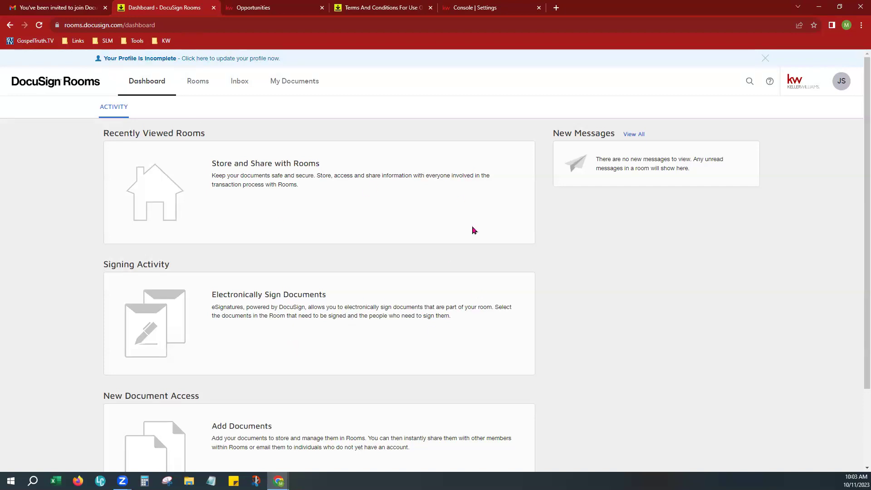
left_click(213, 7)
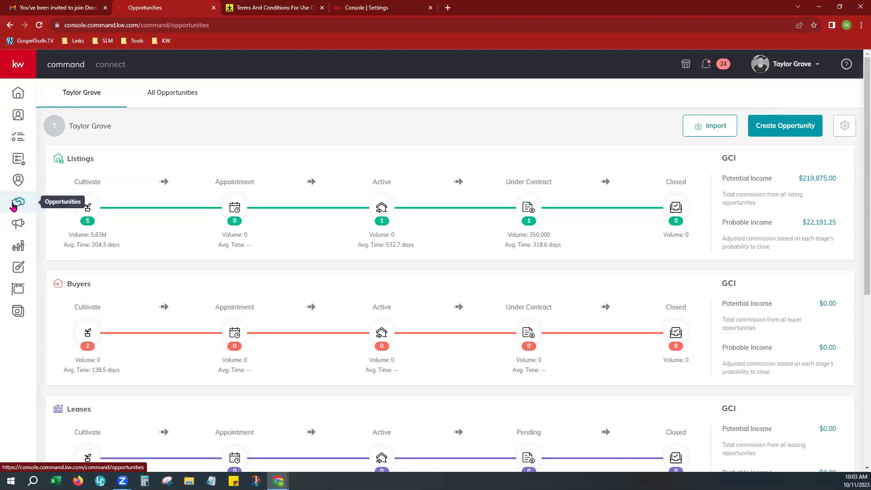
left_click(18, 204)
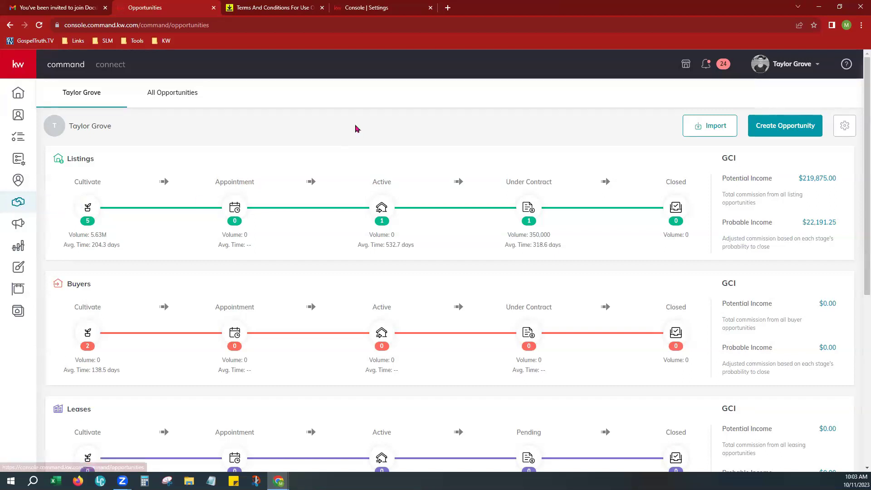